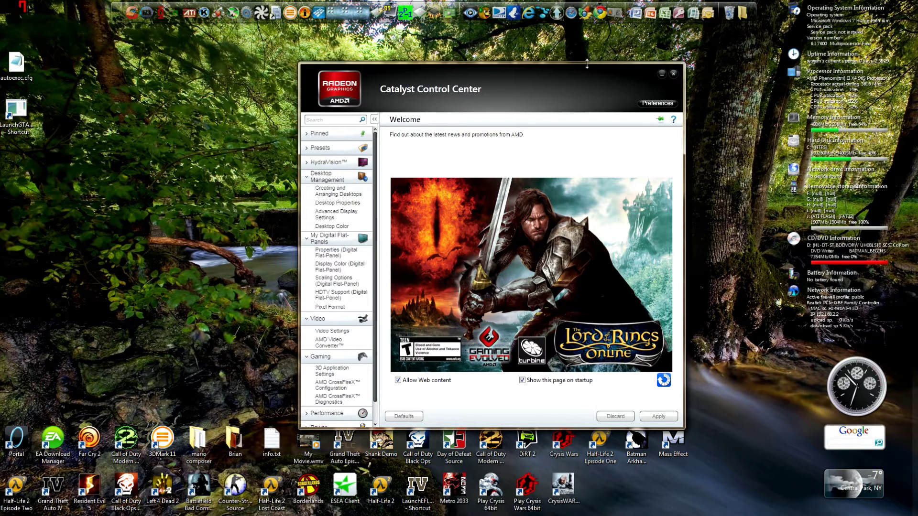
Reposition the Control Center window and show the 3D Application Settings page under Gaming
{"action": "left_click_drag", "start_coordinate": [587, 64], "coordinate": [637, 41]}
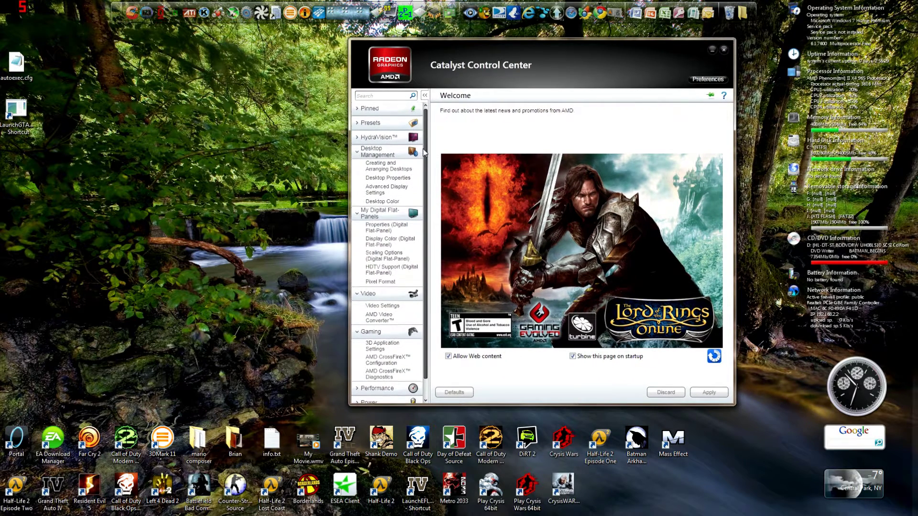
{"action": "scroll", "coordinate": [424, 150], "scroll_direction": "down", "scroll_amount": 1}
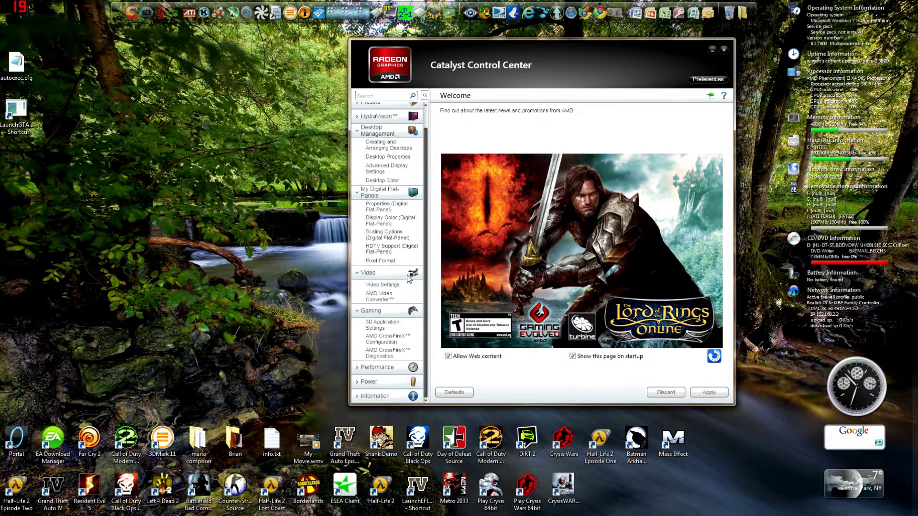
{"action": "left_click", "coordinate": [368, 383]}
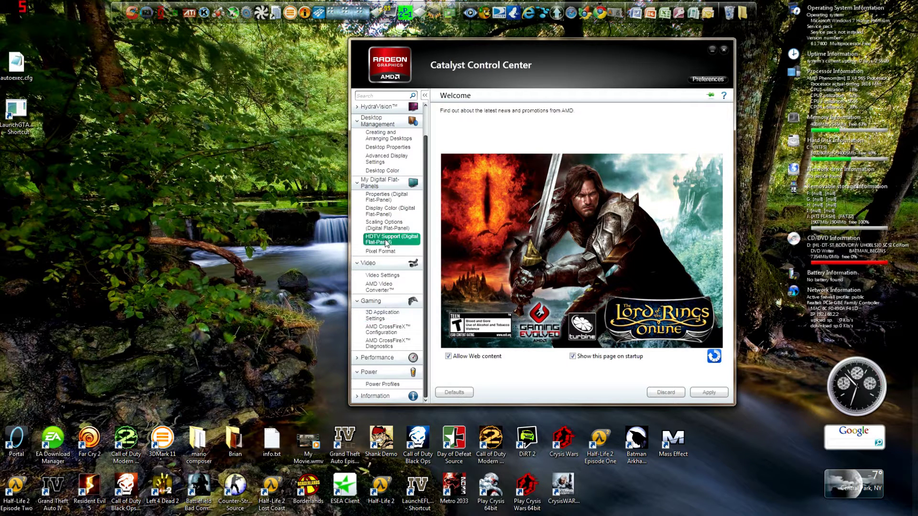
{"action": "left_click", "coordinate": [383, 314]}
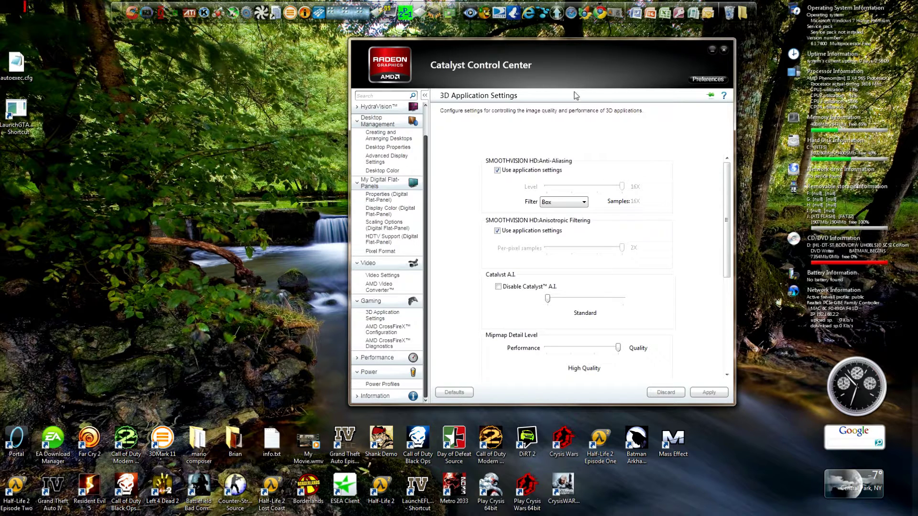
Open a Windows Explorer window on Computer from the Start menu
{"action": "left_click", "coordinate": [10, 508]}
{"action": "left_click", "coordinate": [157, 273]}
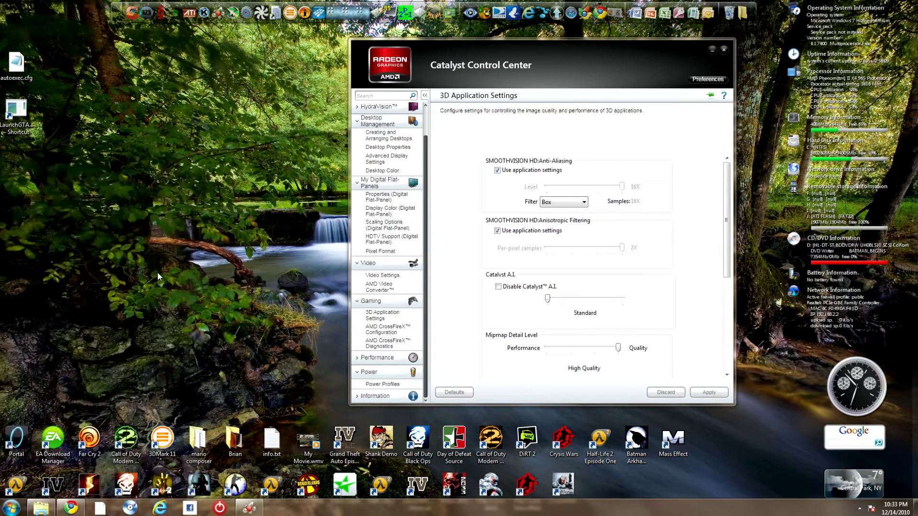
Navigate to C:\AMD\10.12\Packages\Drivers\Display
{"action": "double_click", "coordinate": [415, 257]}
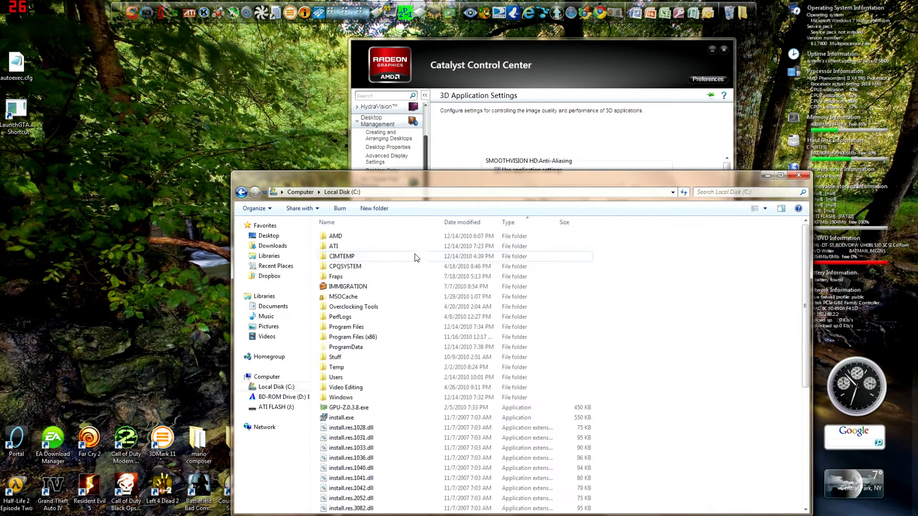
{"action": "double_click", "coordinate": [372, 239]}
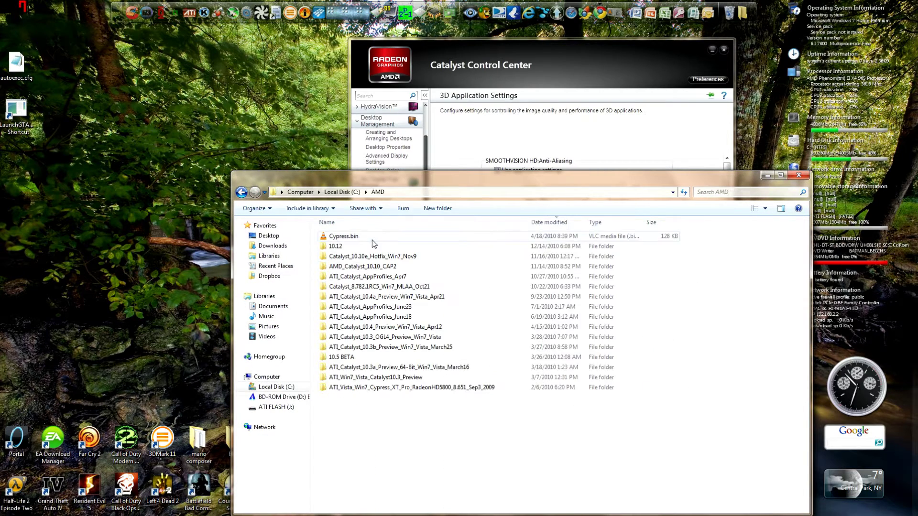
{"action": "double_click", "coordinate": [330, 246]}
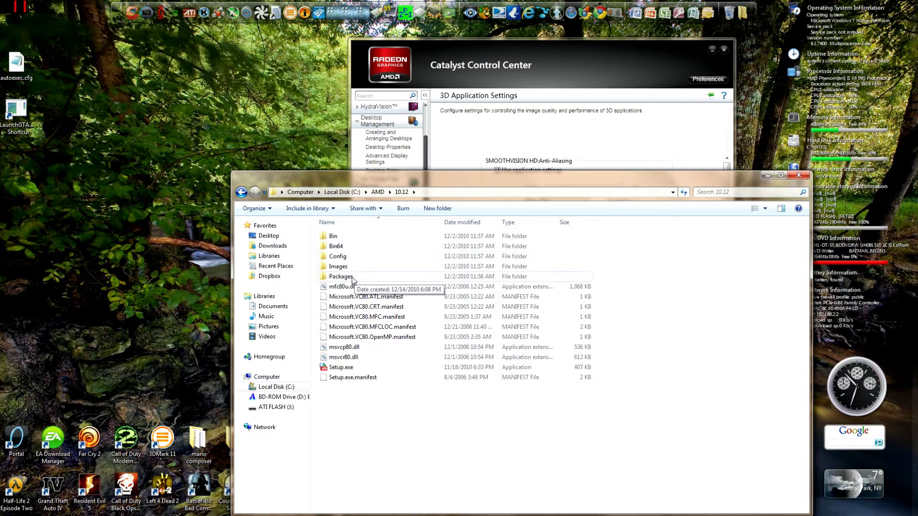
{"action": "double_click", "coordinate": [352, 277]}
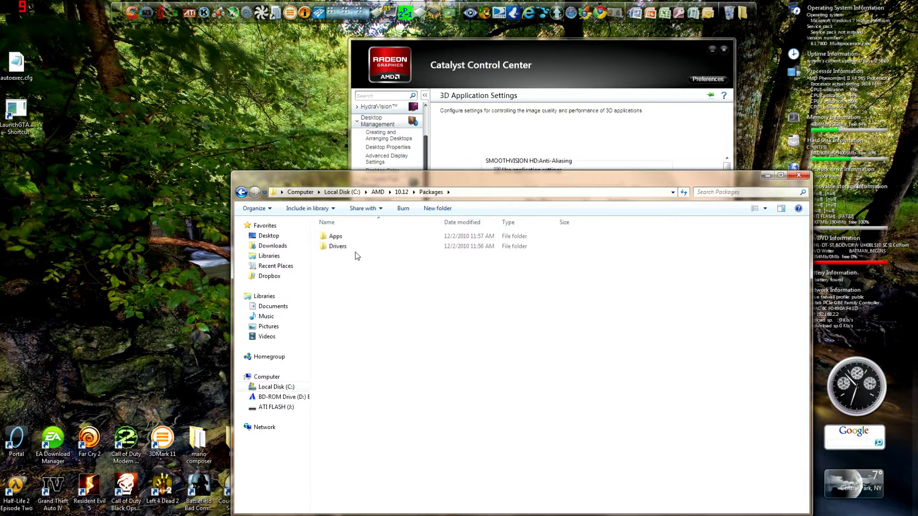
{"action": "double_click", "coordinate": [356, 247]}
{"action": "double_click", "coordinate": [365, 241]}
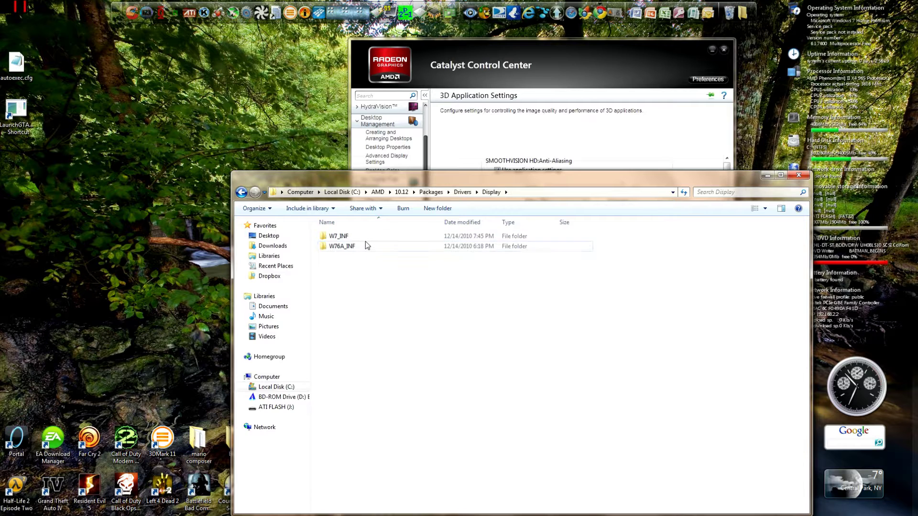
Select both the W7_INF and W76A_INF folders in the Display folder
{"action": "left_click_drag", "start_coordinate": [365, 265], "coordinate": [343, 238]}
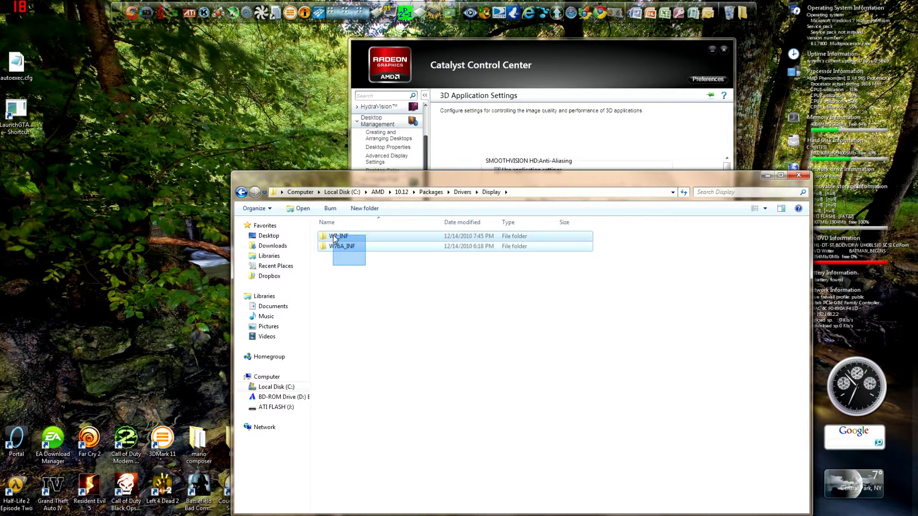
{"action": "left_click_drag", "start_coordinate": [344, 241], "coordinate": [343, 238]}
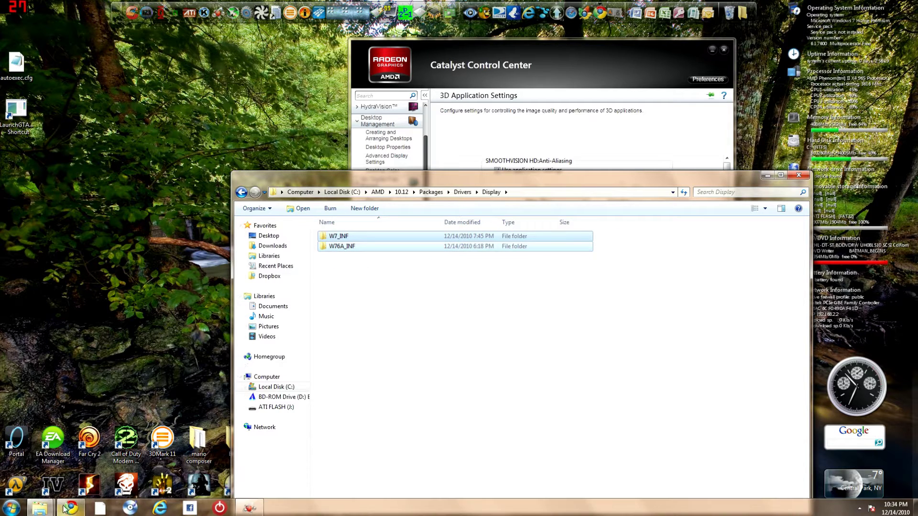
Load chrome://downloads in the AMD Catalyst 10.12 release notes tab
{"action": "left_click", "coordinate": [69, 509]}
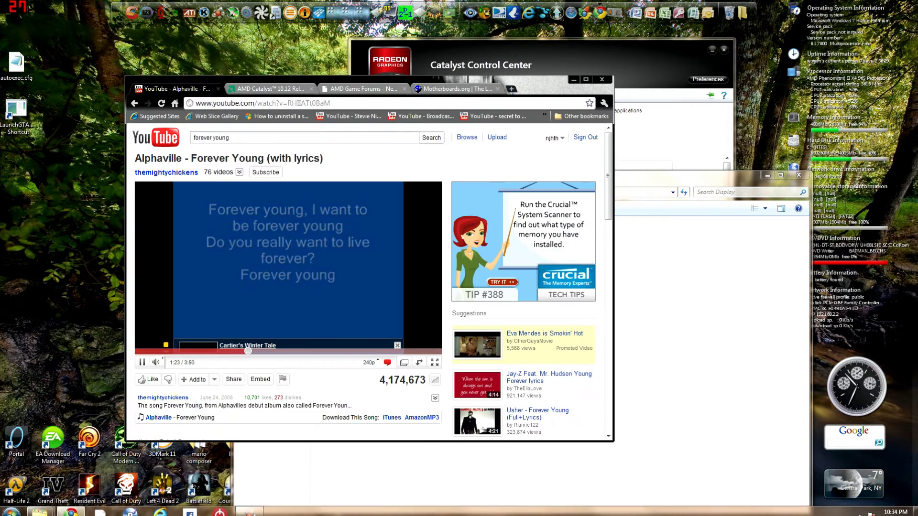
{"action": "left_click", "coordinate": [290, 89]}
{"action": "left_click", "coordinate": [280, 104]}
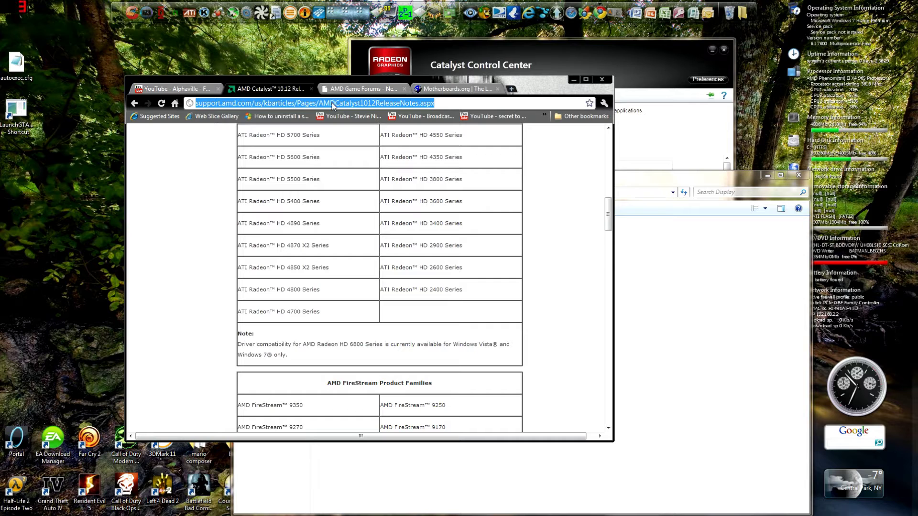
{"action": "type", "text": "chrome:"}
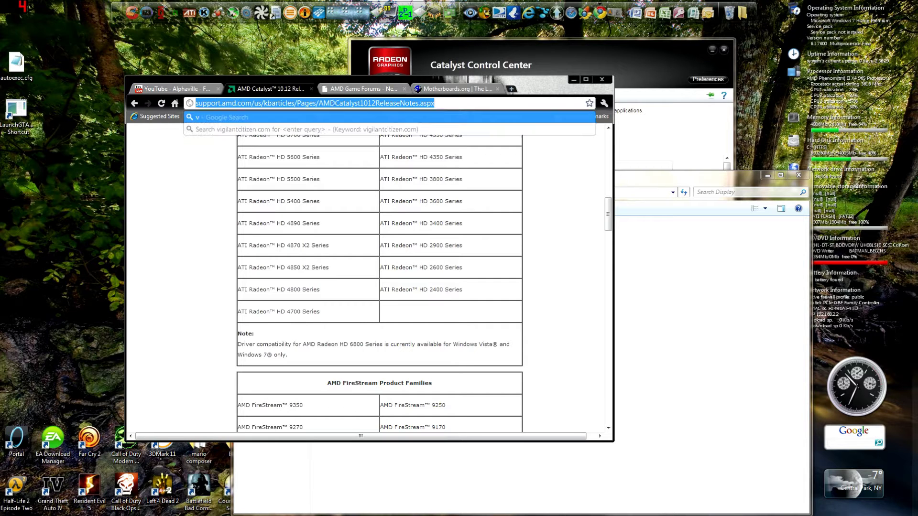
{"action": "type", "text": "//do"}
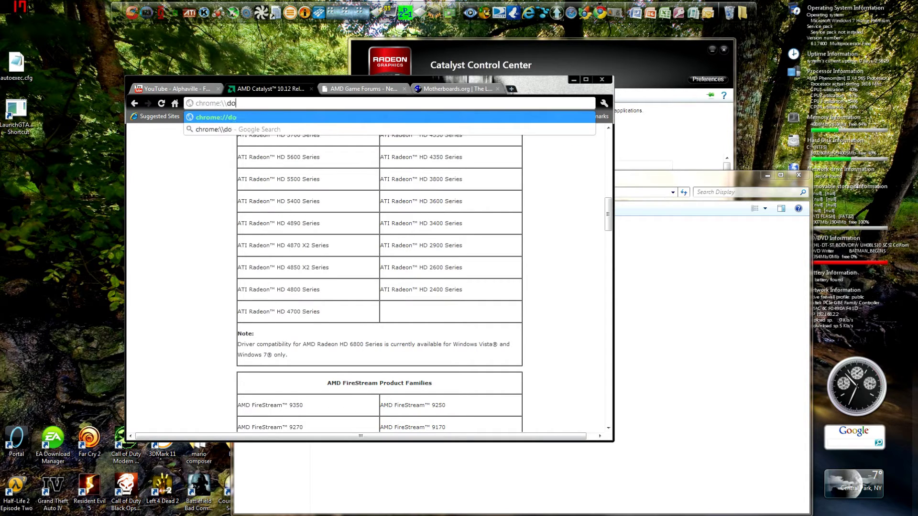
{"action": "type", "text": "wnloads"}
{"action": "key", "text": "Return"}
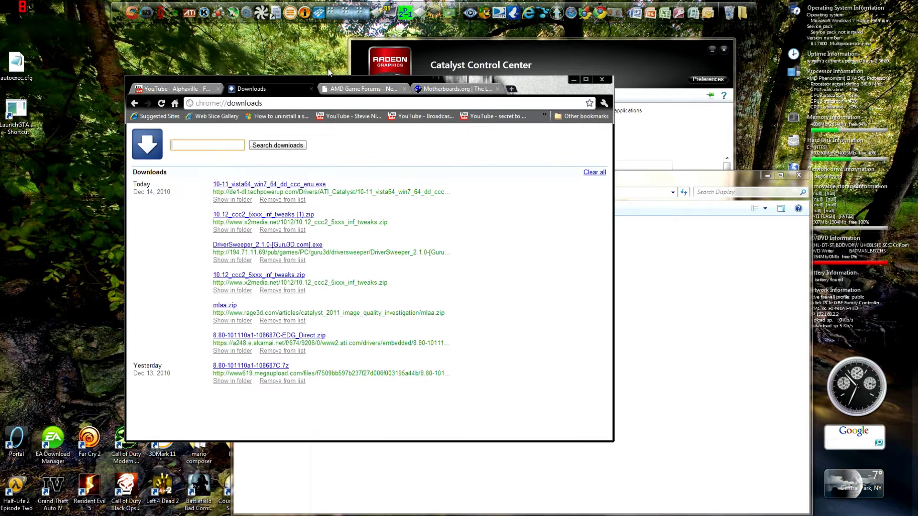
Show 10.12_ccc2_5xxx_inf_tweaks (1).zip in its Downloads folder and minimize Chrome
{"action": "left_click", "coordinate": [237, 231]}
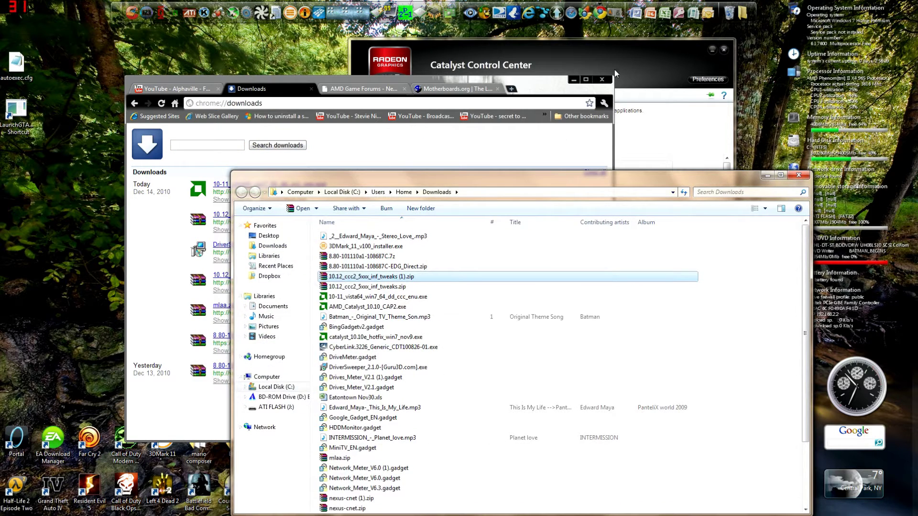
{"action": "left_click", "coordinate": [574, 80]}
{"action": "left_click_drag", "start_coordinate": [533, 176], "coordinate": [548, 109]}
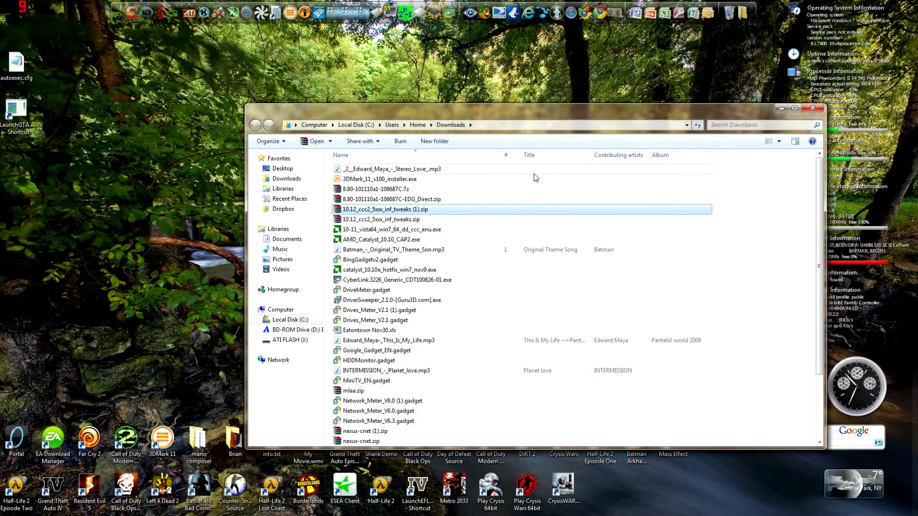
Open the inf tweaks zip in WinRAR and select its W7_INF and W76A_INF folders
{"action": "double_click", "coordinate": [468, 219]}
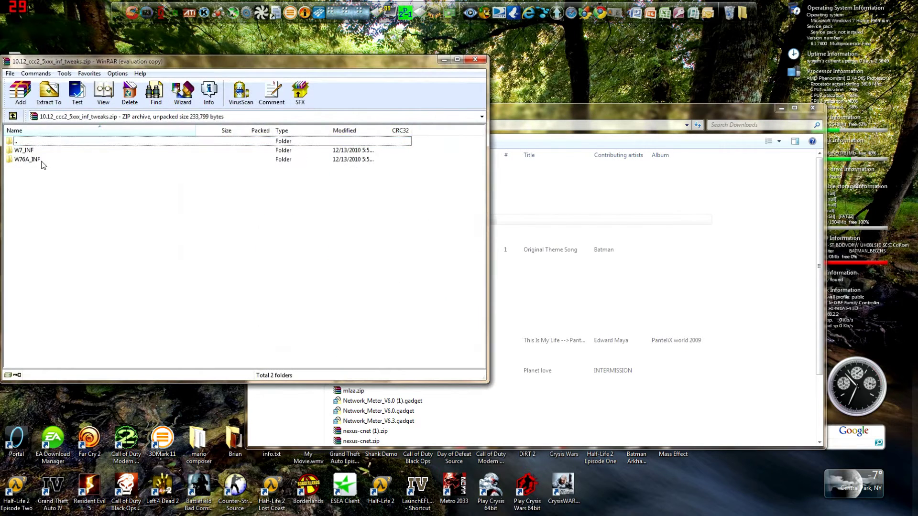
{"action": "left_click", "coordinate": [294, 223]}
{"action": "mouse_move", "coordinate": [139, 193]}
{"action": "left_mouse_down"}
{"action": "mouse_move", "coordinate": [40, 164]}
{"action": "mouse_move", "coordinate": [40, 152]}
{"action": "left_mouse_up"}
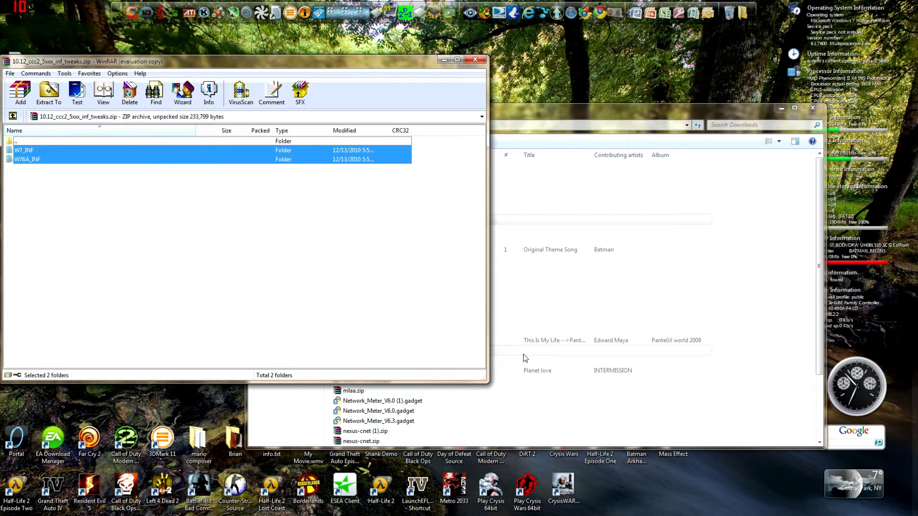
Open another Explorer window on Computer from the Start menu
{"action": "key", "text": "super"}
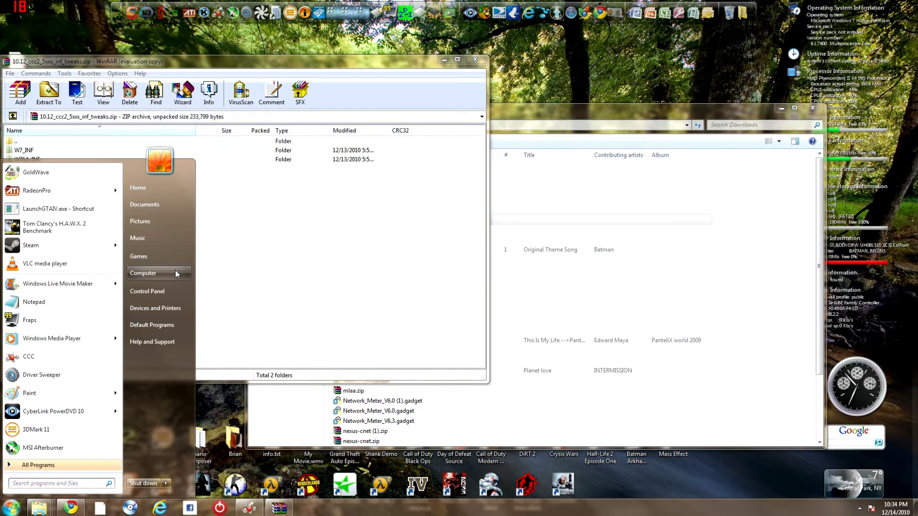
{"action": "left_click", "coordinate": [176, 271]}
Navigate to C:\AMD\10.12\Packages\Drivers\Display, detouring through the ATI and Config folders
{"action": "double_click", "coordinate": [407, 186]}
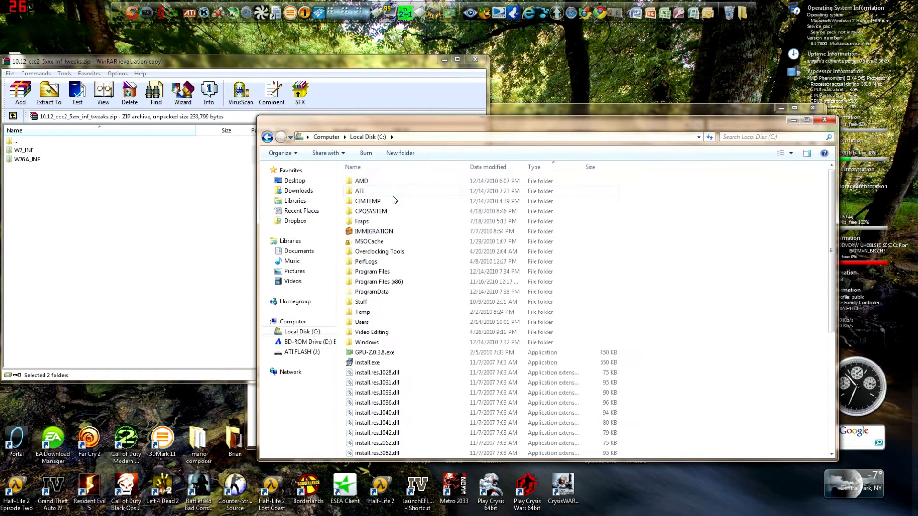
{"action": "double_click", "coordinate": [394, 193]}
{"action": "left_click", "coordinate": [398, 183]}
{"action": "left_click", "coordinate": [282, 138]}
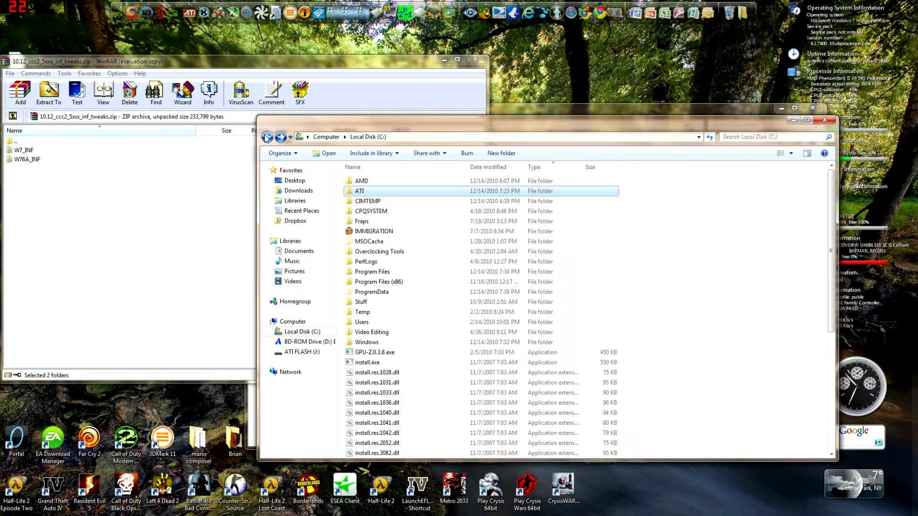
{"action": "double_click", "coordinate": [378, 185]}
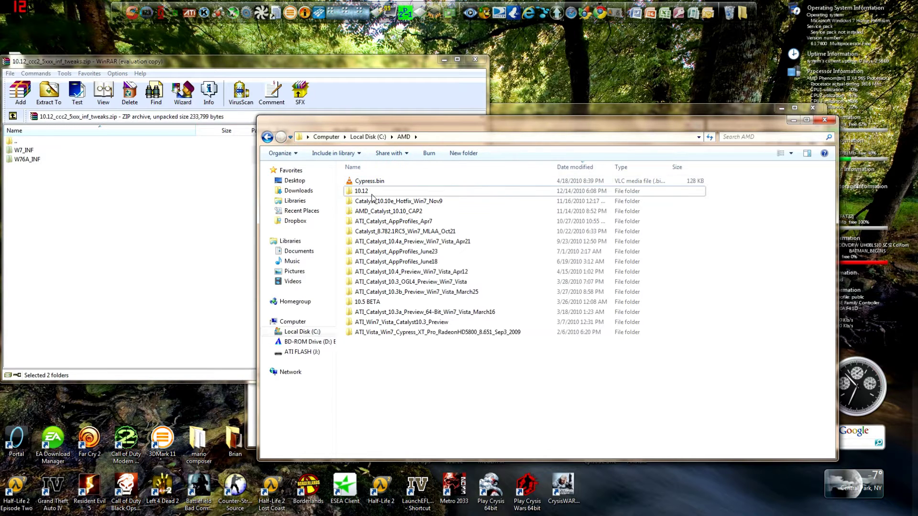
{"action": "double_click", "coordinate": [379, 189]}
{"action": "double_click", "coordinate": [373, 204]}
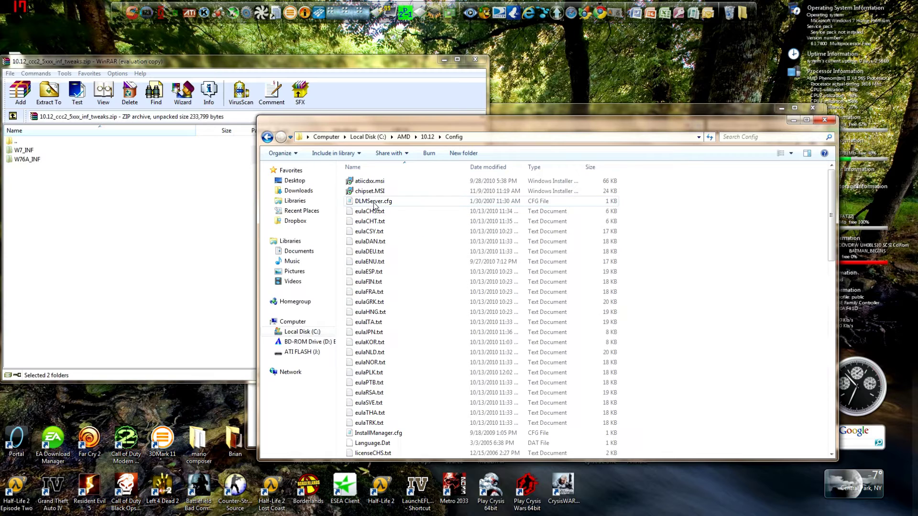
{"action": "left_click", "coordinate": [267, 137]}
{"action": "double_click", "coordinate": [388, 221]}
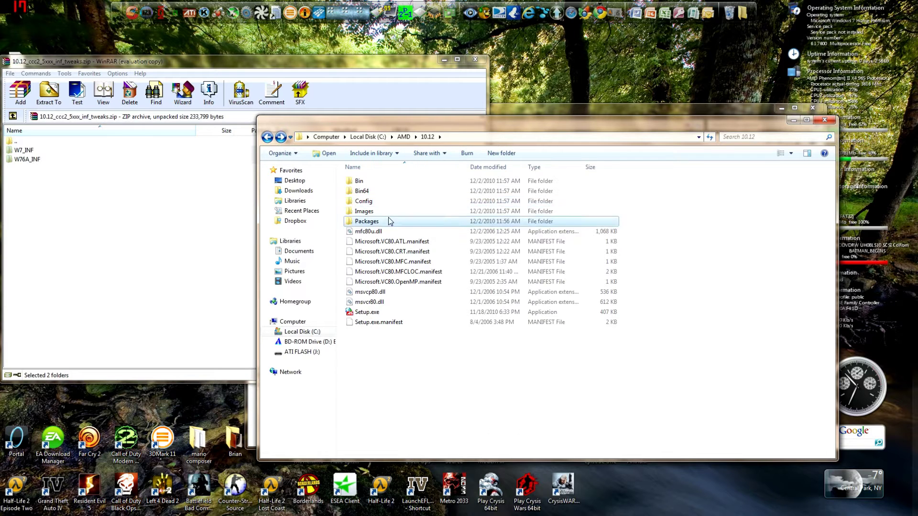
{"action": "double_click", "coordinate": [367, 191]}
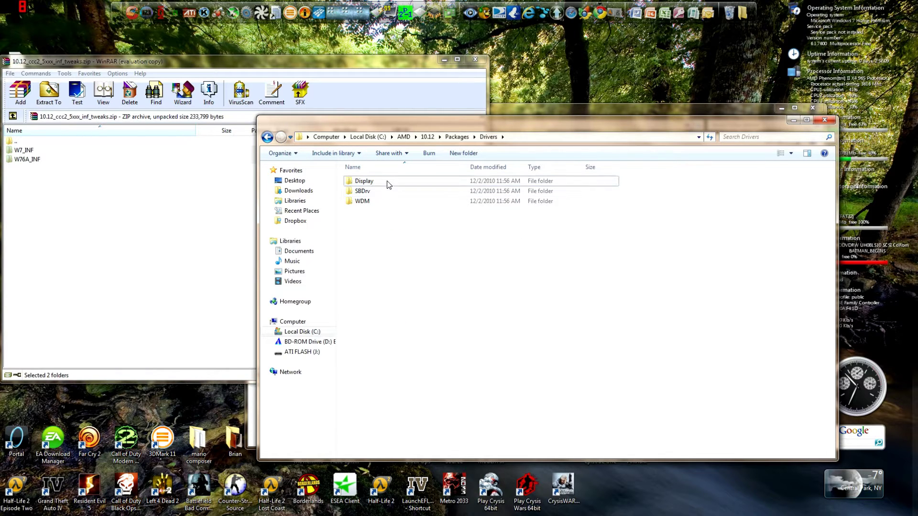
{"action": "double_click", "coordinate": [388, 182]}
Drag the modded INF folders from the archive into the Display folder and enter W7_INF
{"action": "mouse_move", "coordinate": [406, 222]}
{"action": "left_mouse_down"}
{"action": "mouse_move", "coordinate": [362, 179]}
{"action": "mouse_move", "coordinate": [13, 159]}
{"action": "left_mouse_up"}
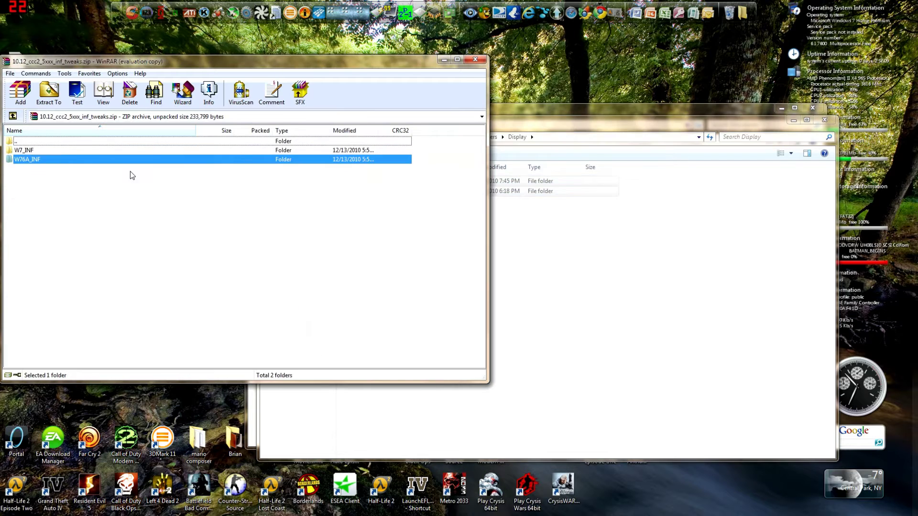
{"action": "left_click", "coordinate": [584, 283]}
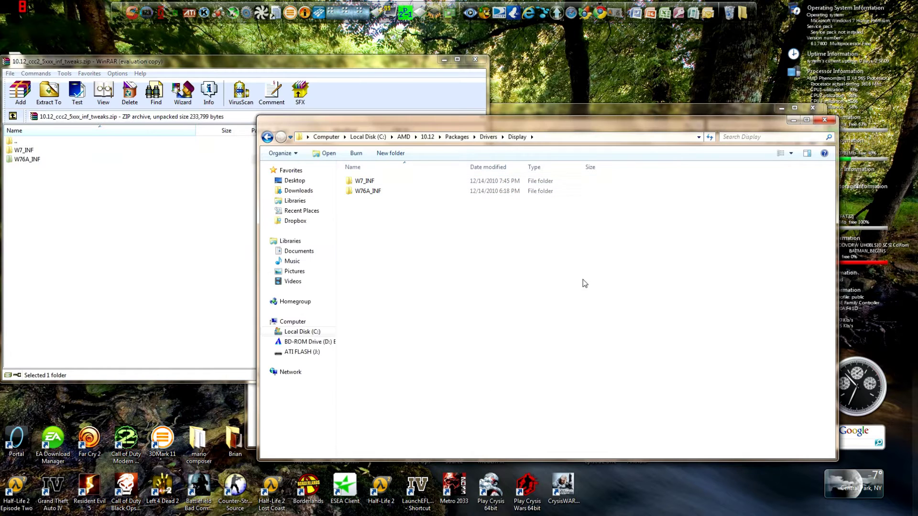
{"action": "double_click", "coordinate": [374, 180]}
{"action": "mouse_move", "coordinate": [373, 242]}
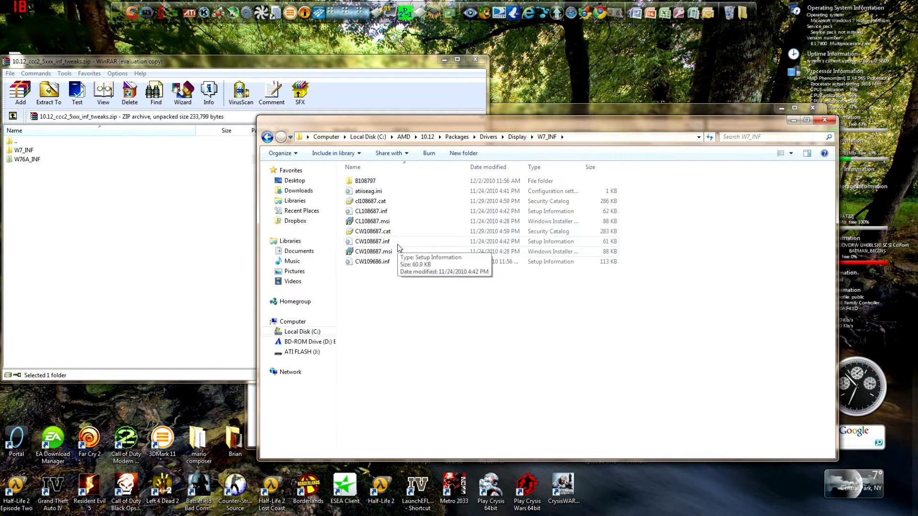
Read through CW108687.inf in Notepad and close it again
{"action": "double_click", "coordinate": [398, 244]}
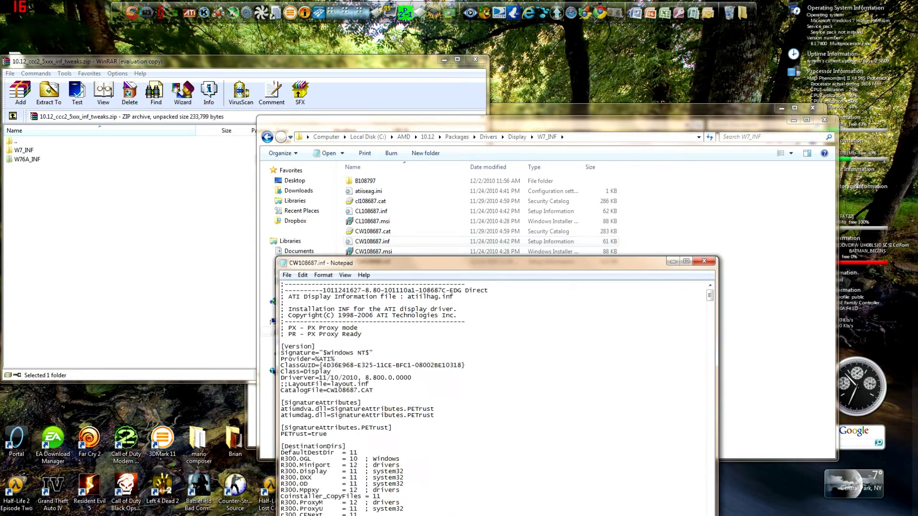
{"action": "scroll", "coordinate": [495, 394], "scroll_direction": "down", "scroll_amount": 5}
{"action": "scroll", "coordinate": [495, 395], "scroll_direction": "down", "scroll_amount": 5}
{"action": "scroll", "coordinate": [495, 395], "scroll_direction": "down", "scroll_amount": 5}
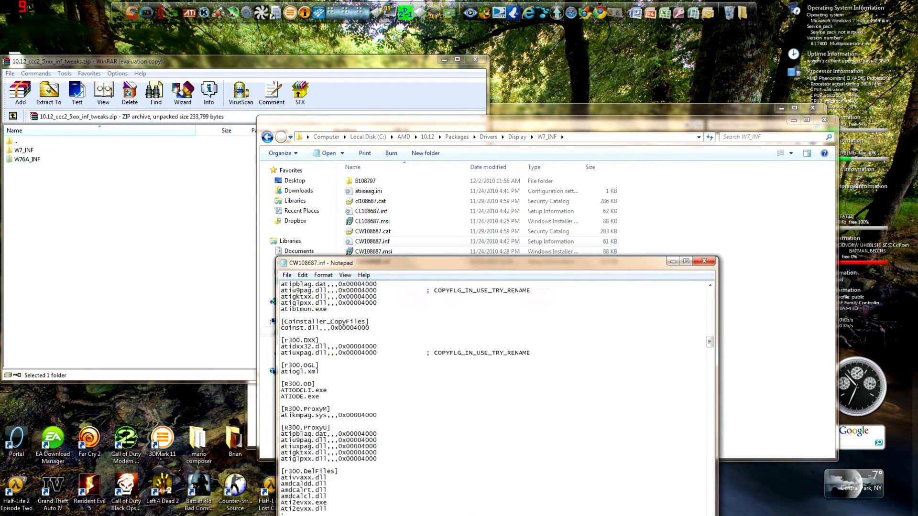
{"action": "scroll", "coordinate": [495, 395], "scroll_direction": "down", "scroll_amount": 5}
{"action": "left_click", "coordinate": [708, 261]}
{"action": "right_click", "coordinate": [426, 253]}
Review CW108687.msi's Compatibility properties and accept them unchanged
{"action": "left_click", "coordinate": [415, 253]}
{"action": "right_click", "coordinate": [414, 252]}
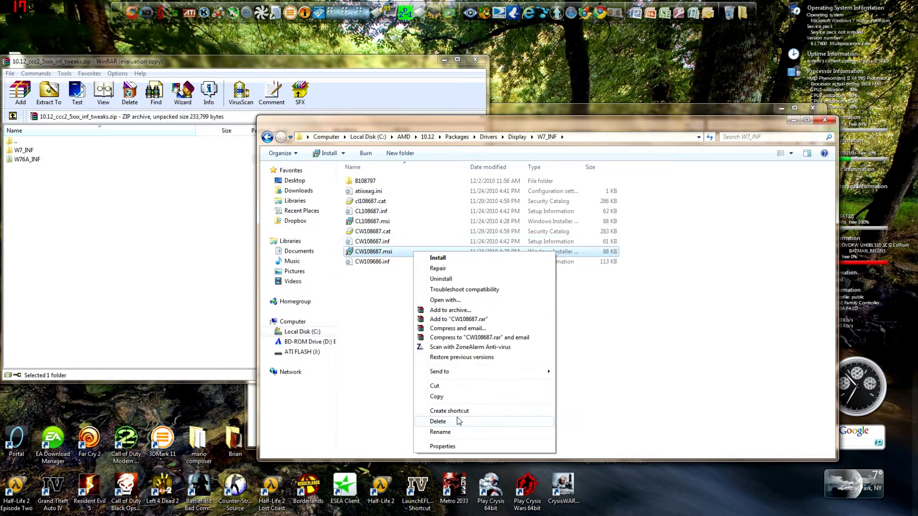
{"action": "left_click", "coordinate": [443, 446]}
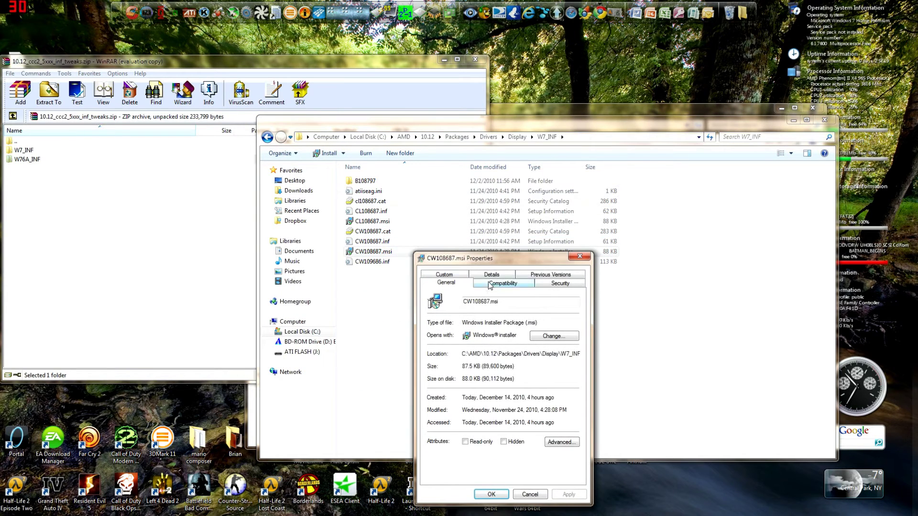
{"action": "left_click", "coordinate": [492, 285]}
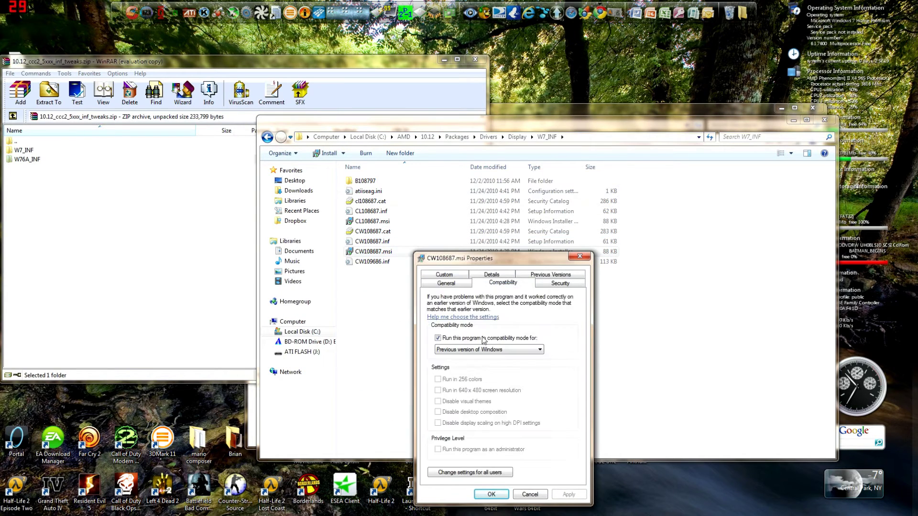
{"action": "left_click", "coordinate": [491, 495]}
Close the INF tweaks archive and the Display folder window
{"action": "left_click", "coordinate": [267, 136]}
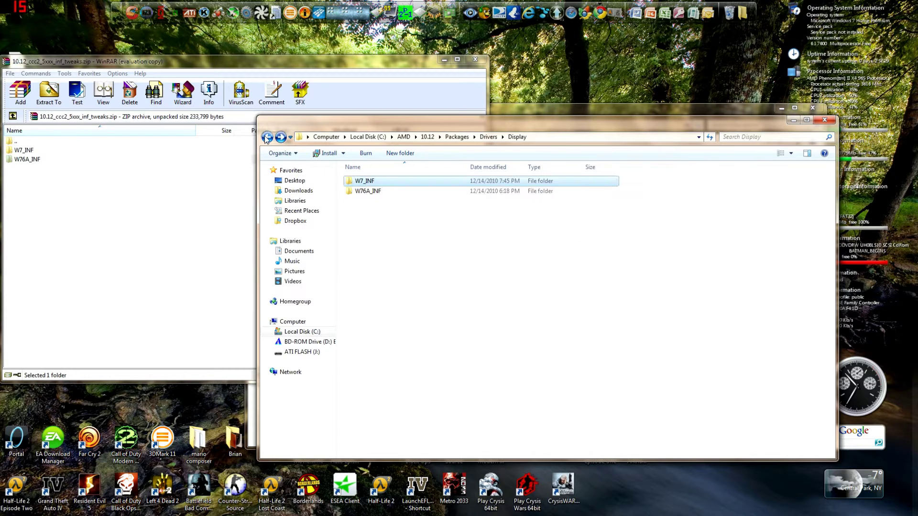
{"action": "left_click", "coordinate": [143, 152]}
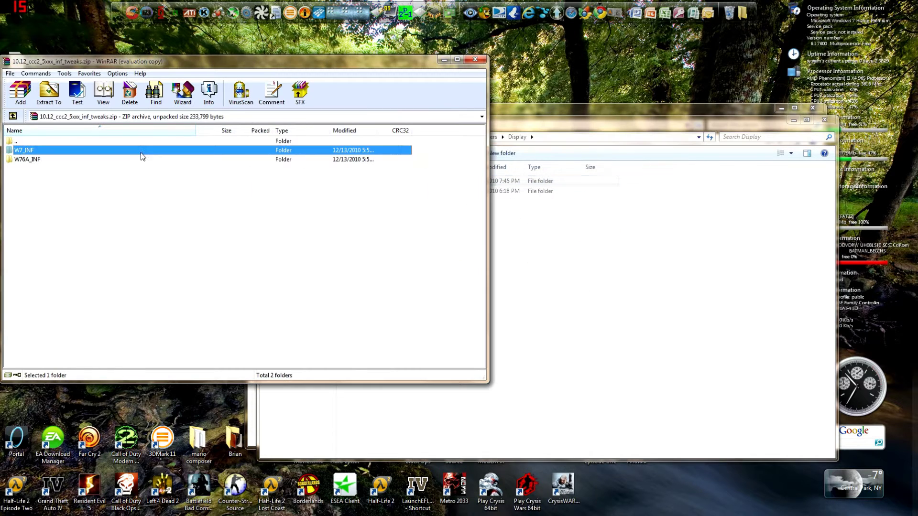
{"action": "left_click", "coordinate": [474, 59]}
{"action": "left_click_drag", "start_coordinate": [434, 122], "coordinate": [345, 120]}
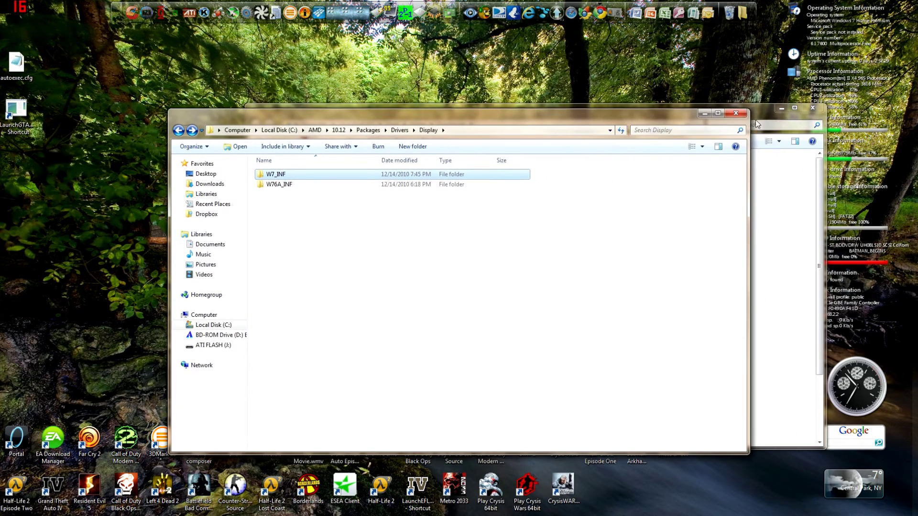
{"action": "left_click", "coordinate": [739, 114]}
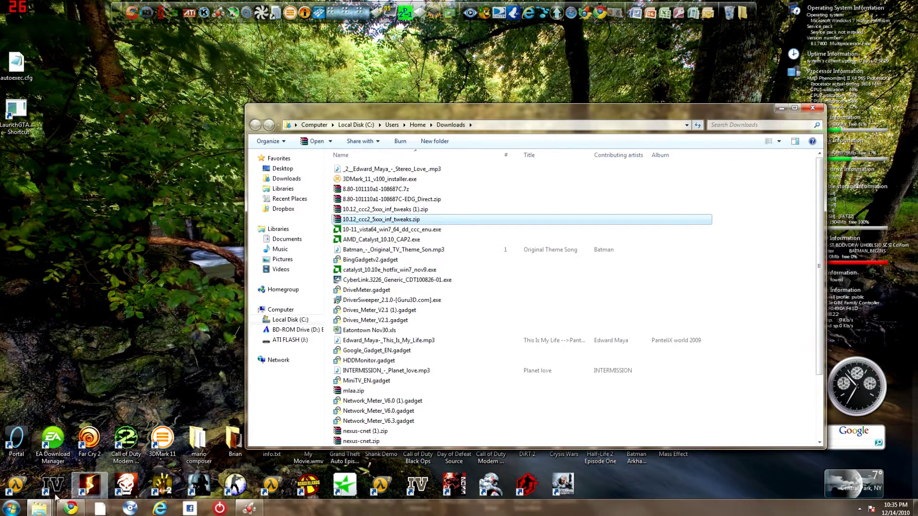
Bring Chrome forward on the AMD Game Forums thread tab
{"action": "left_click", "coordinate": [70, 509]}
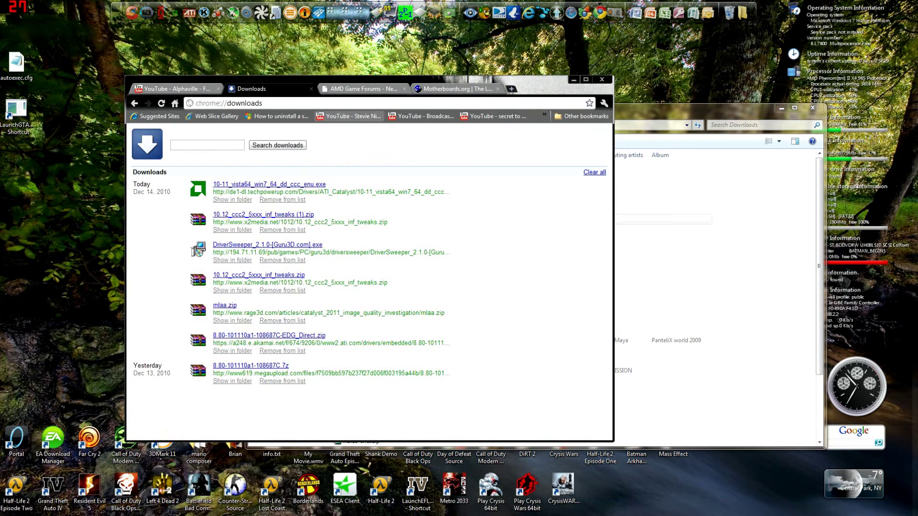
{"action": "left_click", "coordinate": [366, 88]}
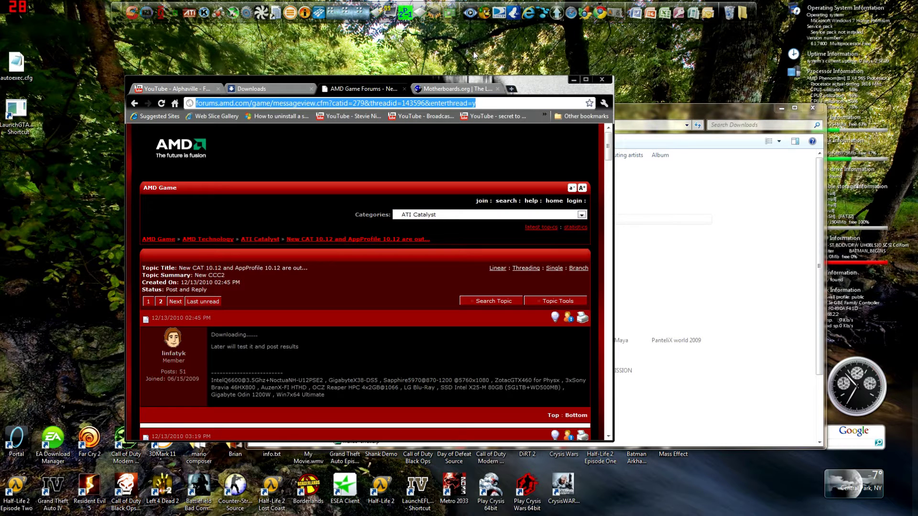
{"action": "type", "text": "newe"}
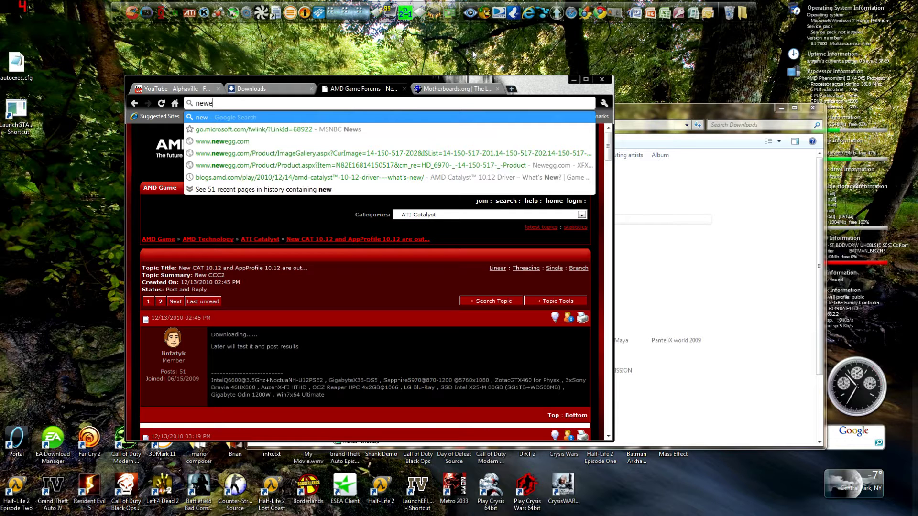
{"action": "type", "text": "gg"}
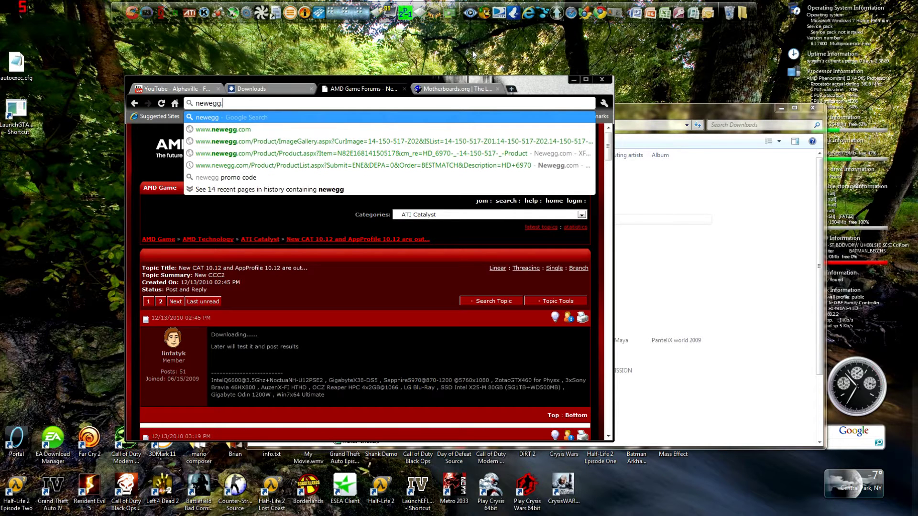
{"action": "type", "text": ".com"}
Go to newegg.com and search for the XFX 6970 card
{"action": "key", "text": "Return"}
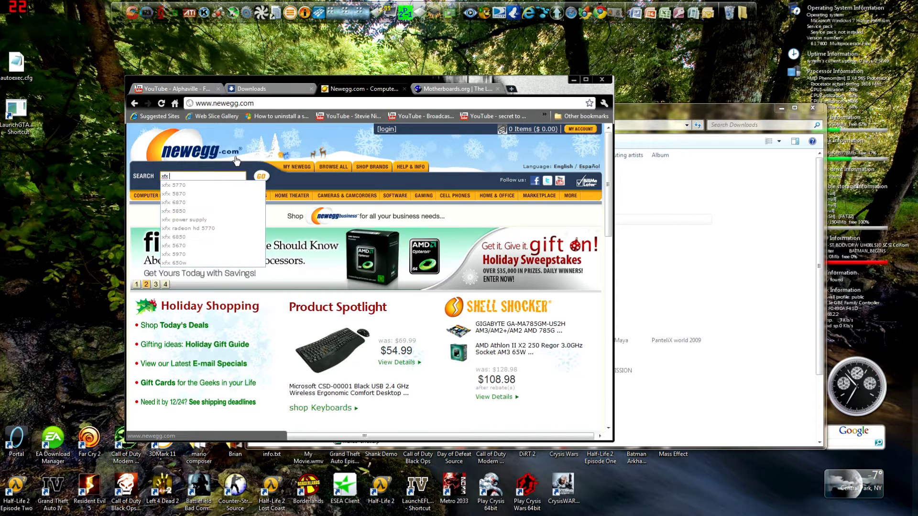
{"action": "type", "text": "6970"}
{"action": "key", "text": "Return"}
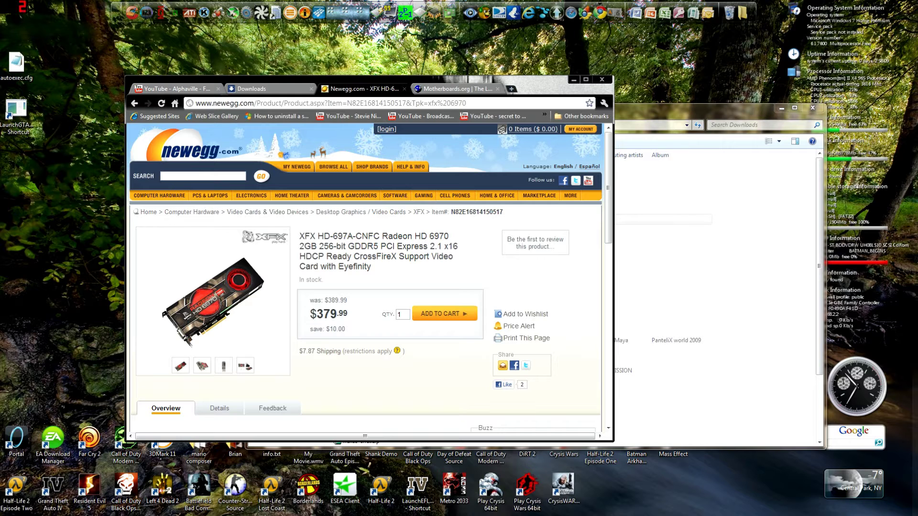
Close the Downloads folder window and Chrome, leaving the desktop clear
{"action": "left_click", "coordinate": [717, 233]}
{"action": "left_click", "coordinate": [814, 110]}
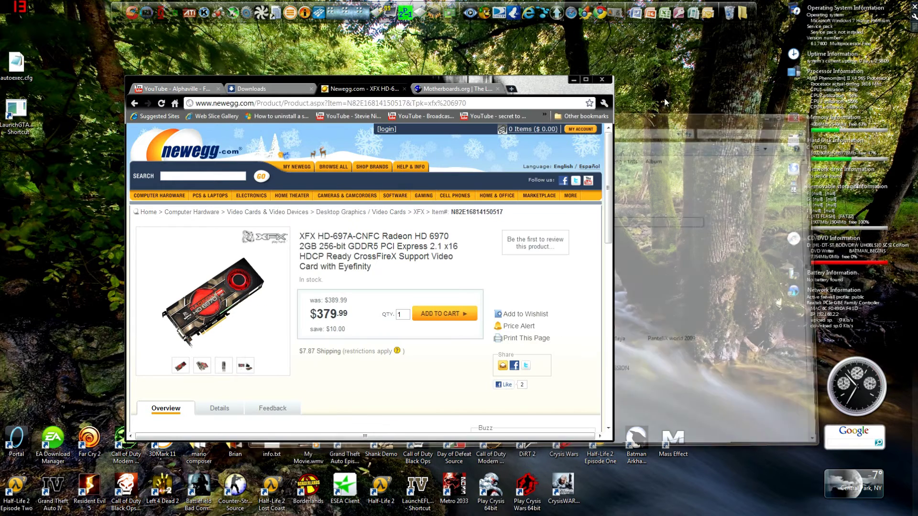
{"action": "left_click", "coordinate": [603, 81]}
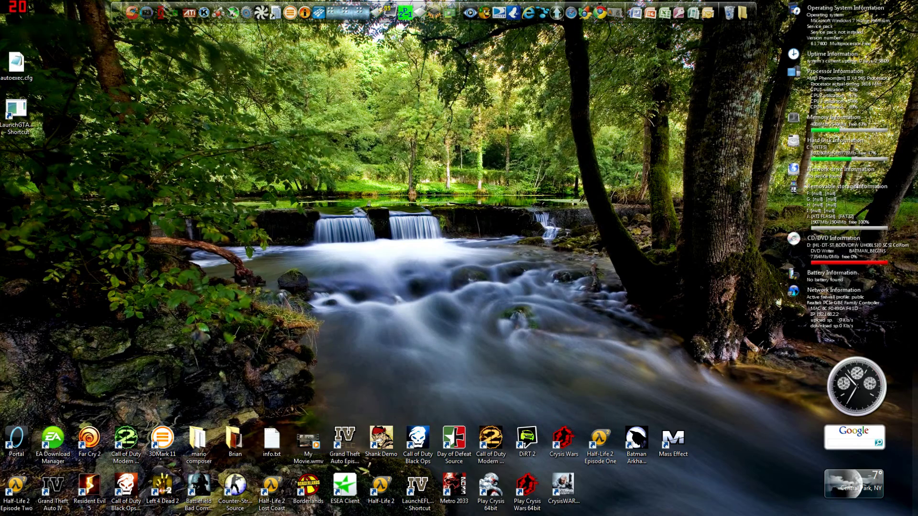
Launch Catalyst Control Center, review Video Converter and CrossFireX pages, then expand Performance for AMD Overdrive
{"action": "left_click", "coordinate": [248, 509]}
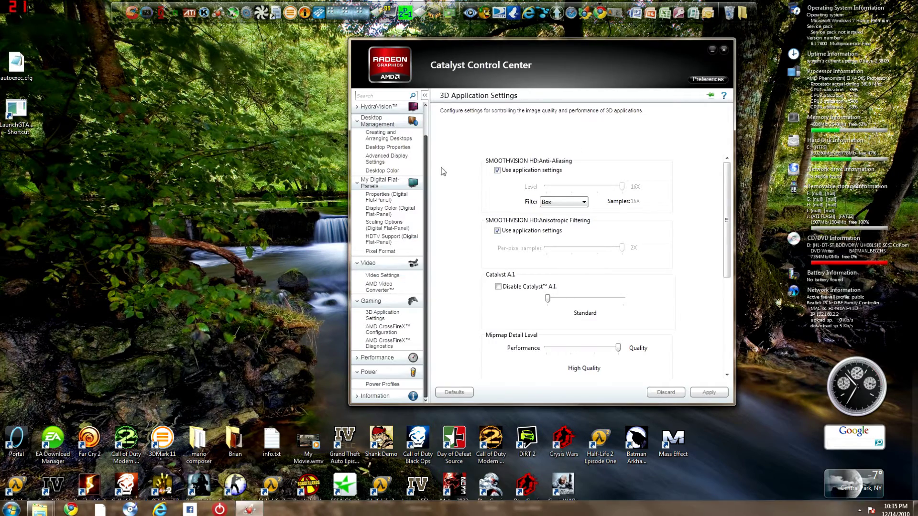
{"action": "left_click", "coordinate": [380, 287]}
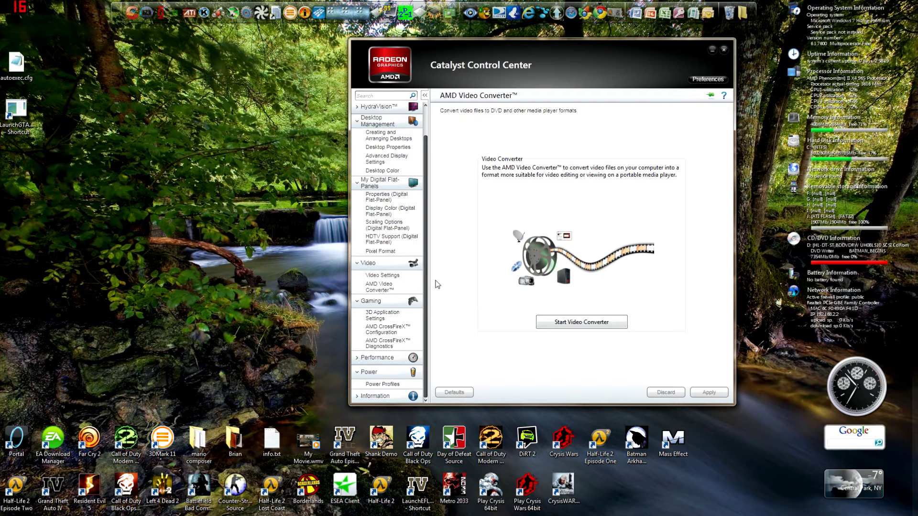
{"action": "left_click", "coordinate": [390, 332]}
{"action": "left_click", "coordinate": [395, 343]}
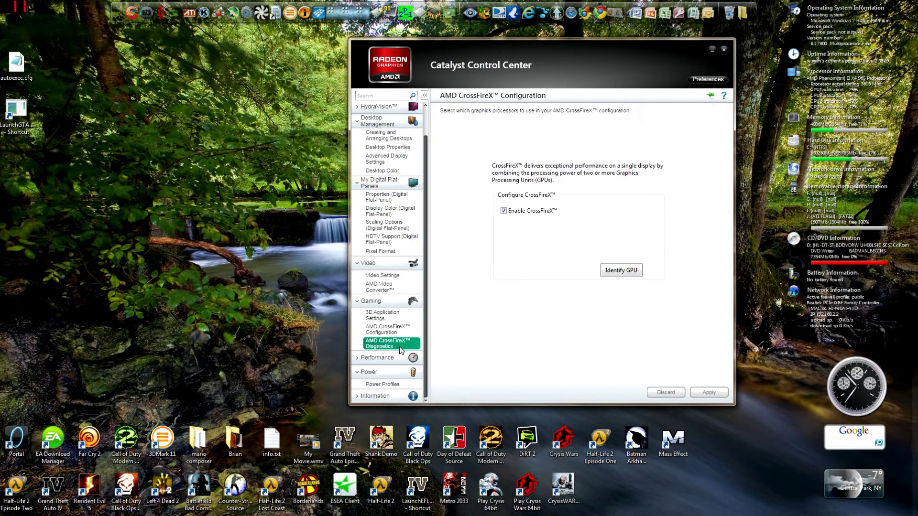
{"action": "left_click", "coordinate": [398, 316]}
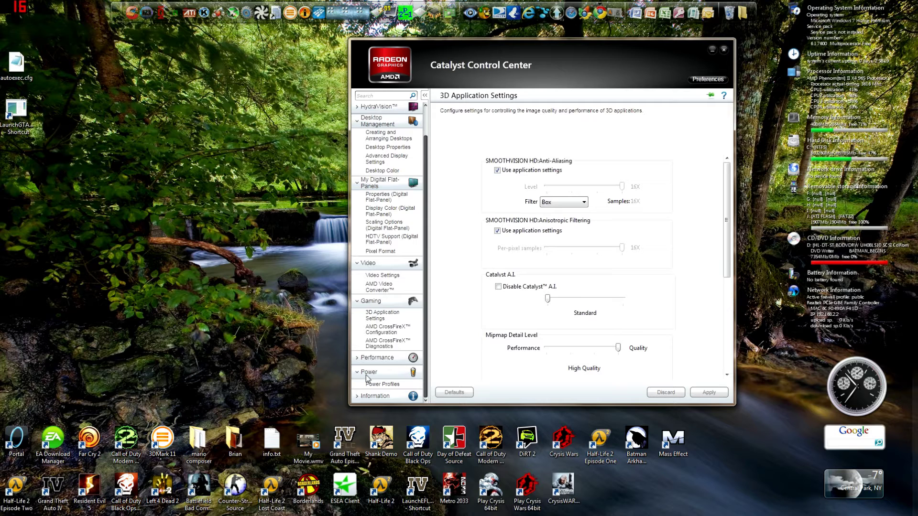
{"action": "left_click", "coordinate": [399, 358]}
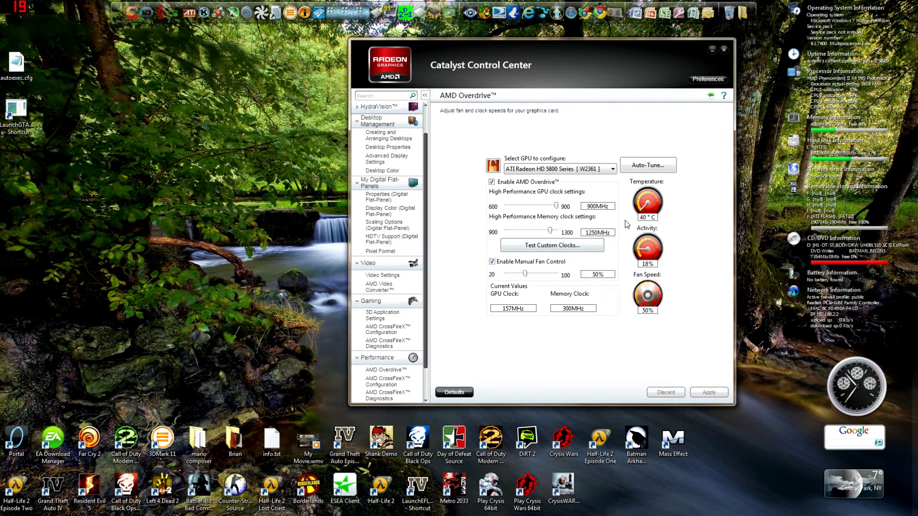
Switch Overdrive to the second HD 5800 GPU, then back to the W2361 card reading 39°C
{"action": "left_click", "coordinate": [597, 170]}
{"action": "left_click", "coordinate": [596, 186]}
{"action": "left_click", "coordinate": [536, 168]}
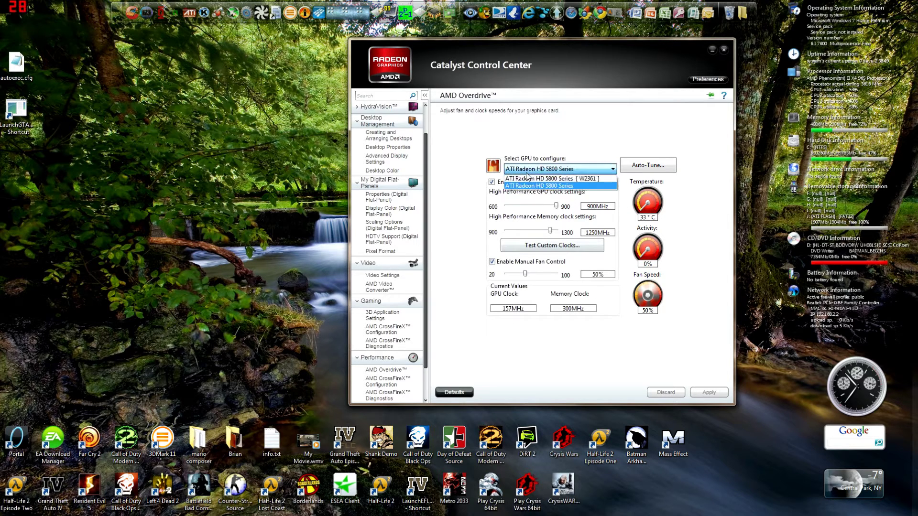
{"action": "left_click", "coordinate": [522, 181]}
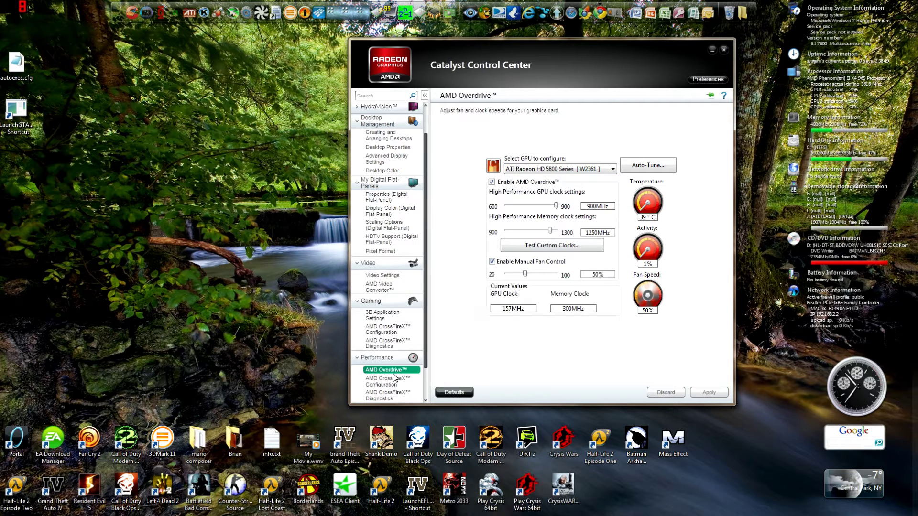
{"action": "scroll", "coordinate": [394, 378], "scroll_direction": "down", "scroll_amount": 1}
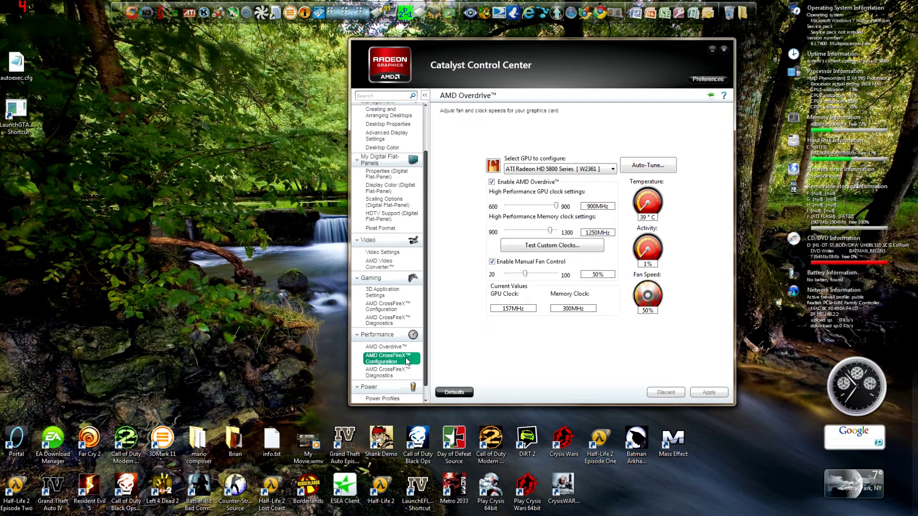
{"action": "left_click", "coordinate": [407, 362]}
{"action": "scroll", "coordinate": [384, 370], "scroll_direction": "down", "scroll_amount": 1}
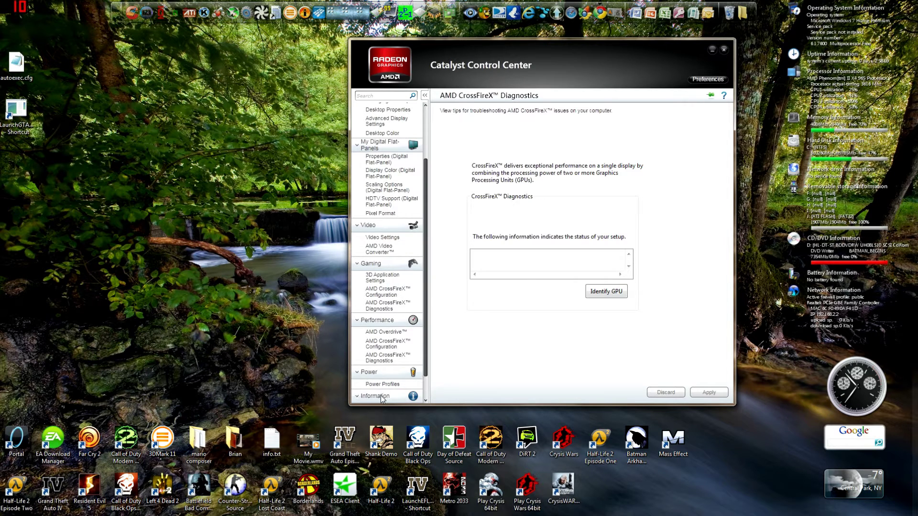
{"action": "scroll", "coordinate": [402, 302], "scroll_direction": "down", "scroll_amount": 1}
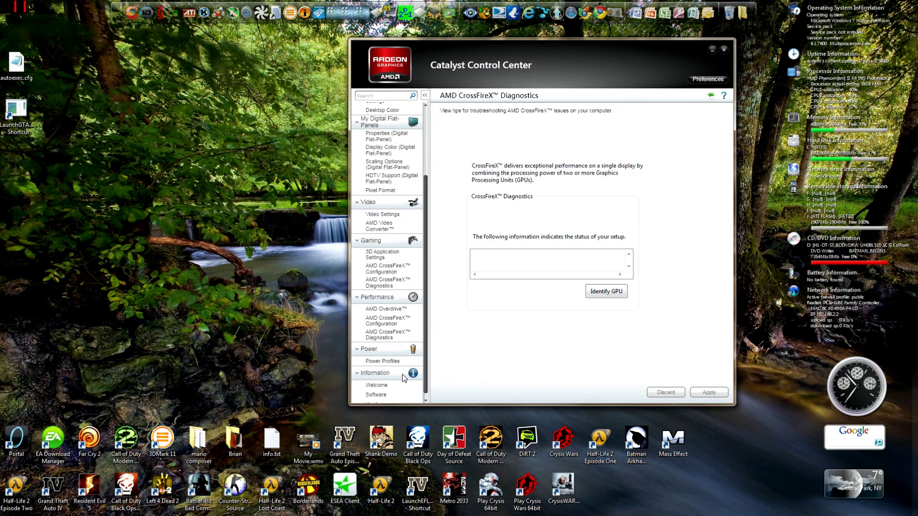
{"action": "scroll", "coordinate": [402, 373], "scroll_direction": "down", "scroll_amount": 1}
Show the Software information page listing Catalyst 10.11 and driver package 8.791-101026a
{"action": "left_click", "coordinate": [396, 390]}
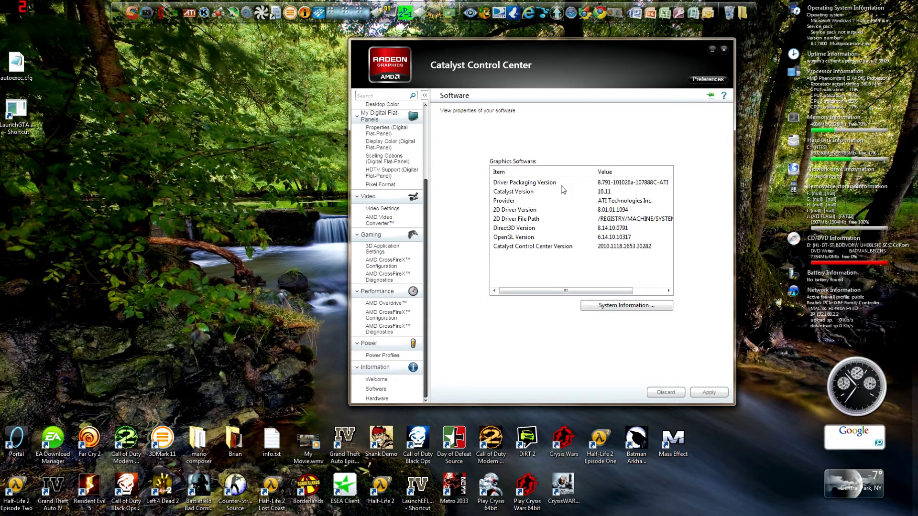
Show the Hardware information page: HD 5800 Series, 1024 MB GDDR5, BIOS 012.019.000.006
{"action": "left_click", "coordinate": [376, 398]}
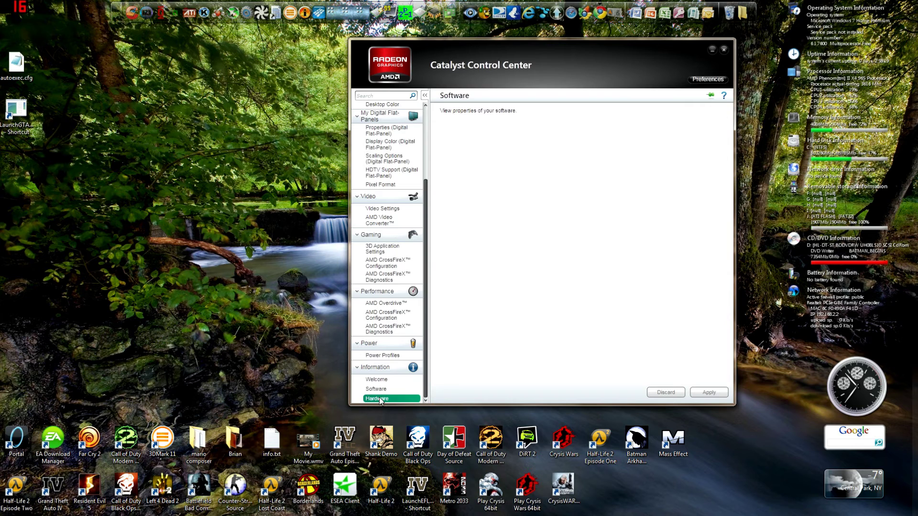
{"action": "left_click_drag", "start_coordinate": [671, 192], "coordinate": [690, 294]}
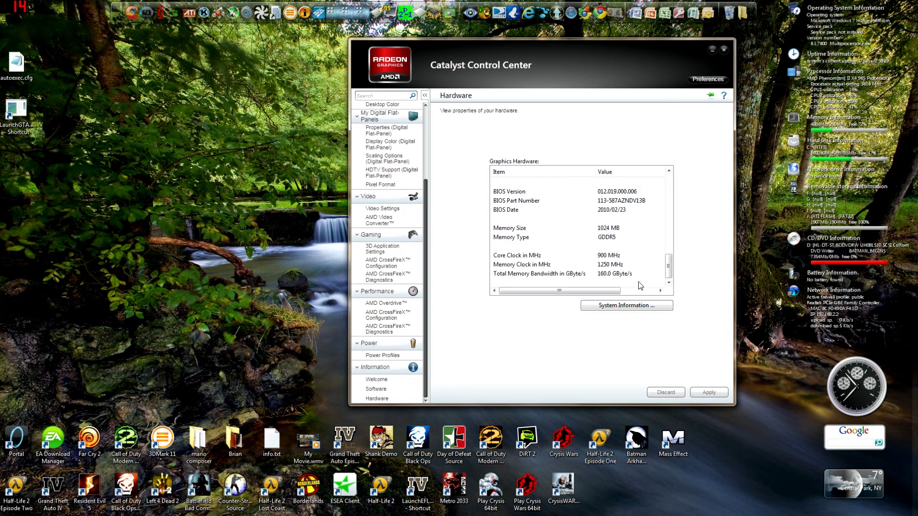